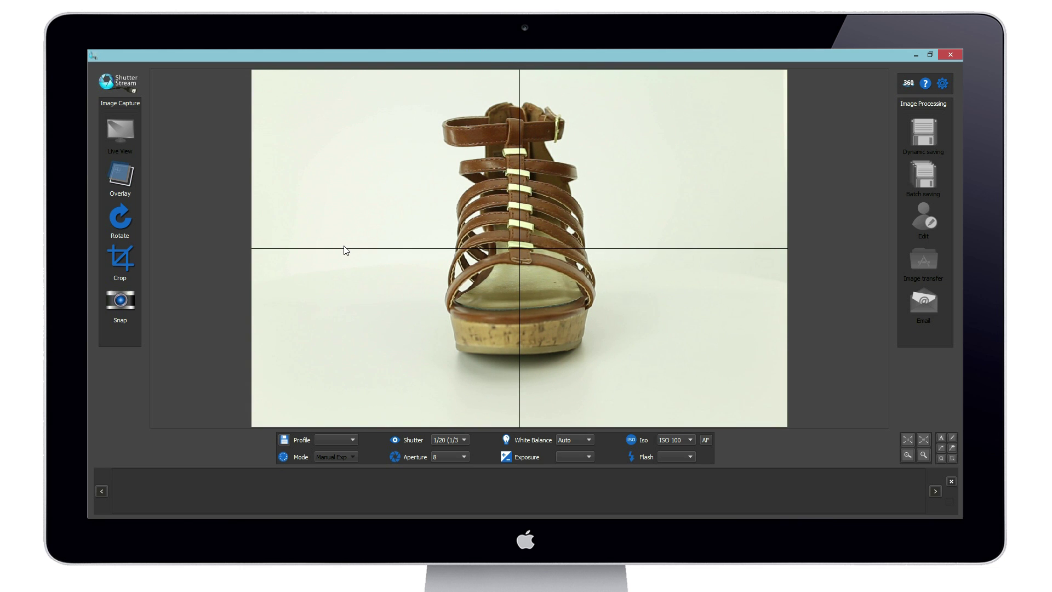
- Set the camera shutter speed to 1/5 and the aperture to 16
{"action": "left_click", "coordinate": [466, 440]}
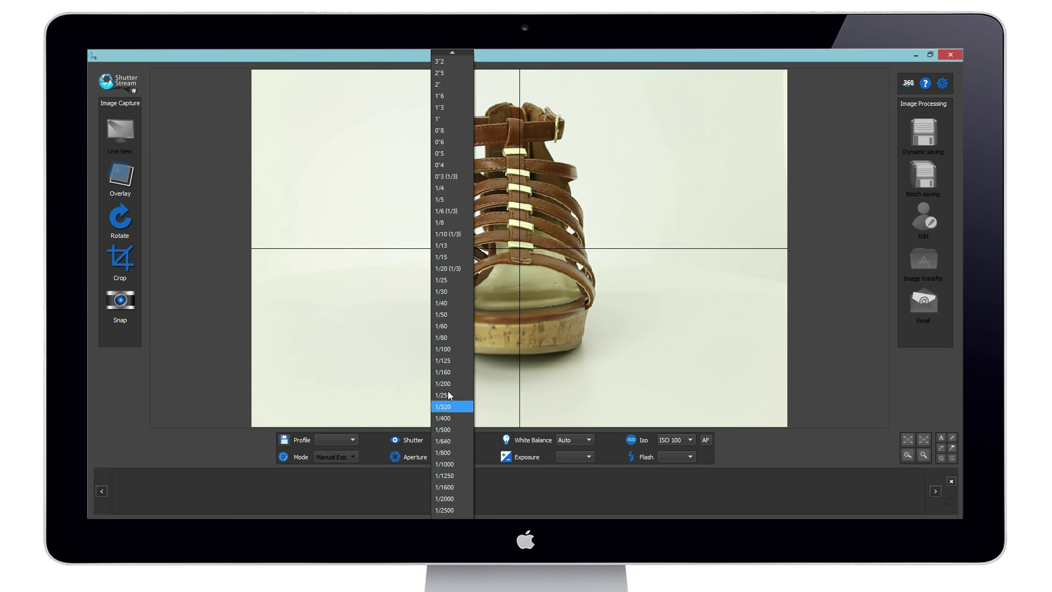
{"action": "left_click", "coordinate": [452, 200]}
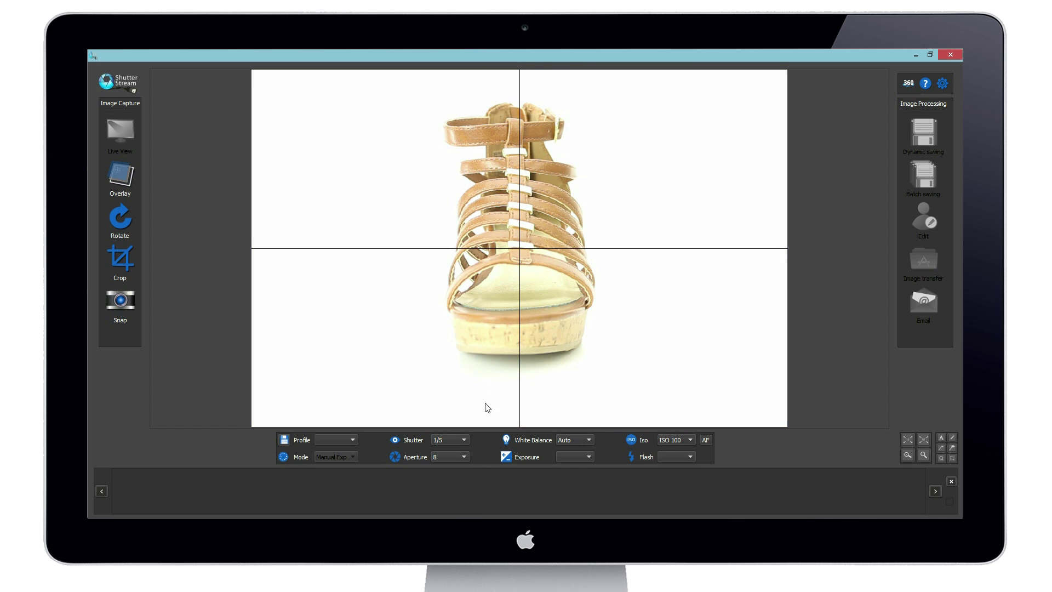
{"action": "left_click", "coordinate": [463, 457]}
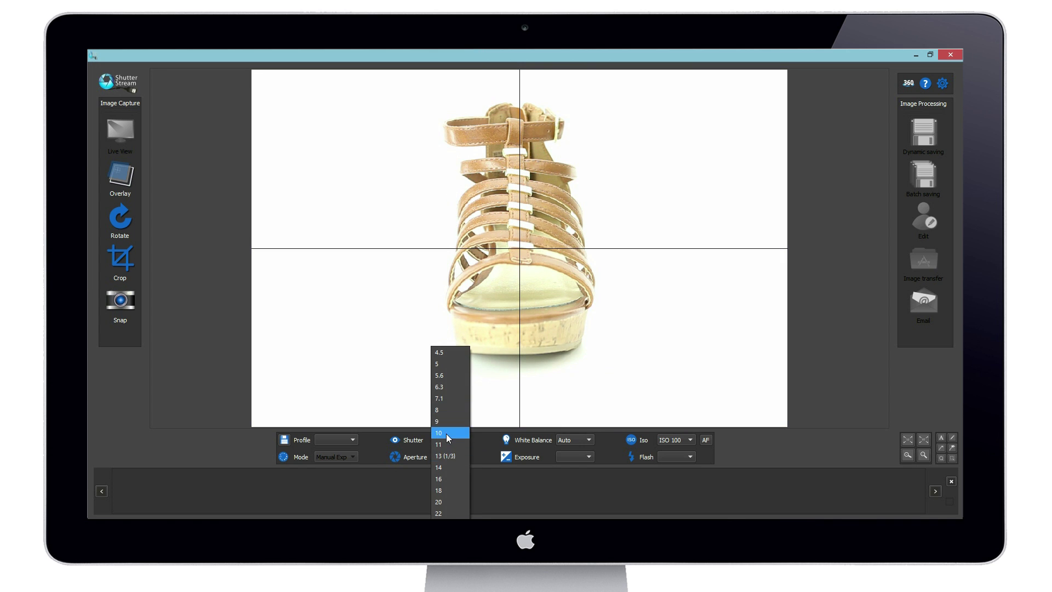
{"action": "left_click", "coordinate": [446, 479]}
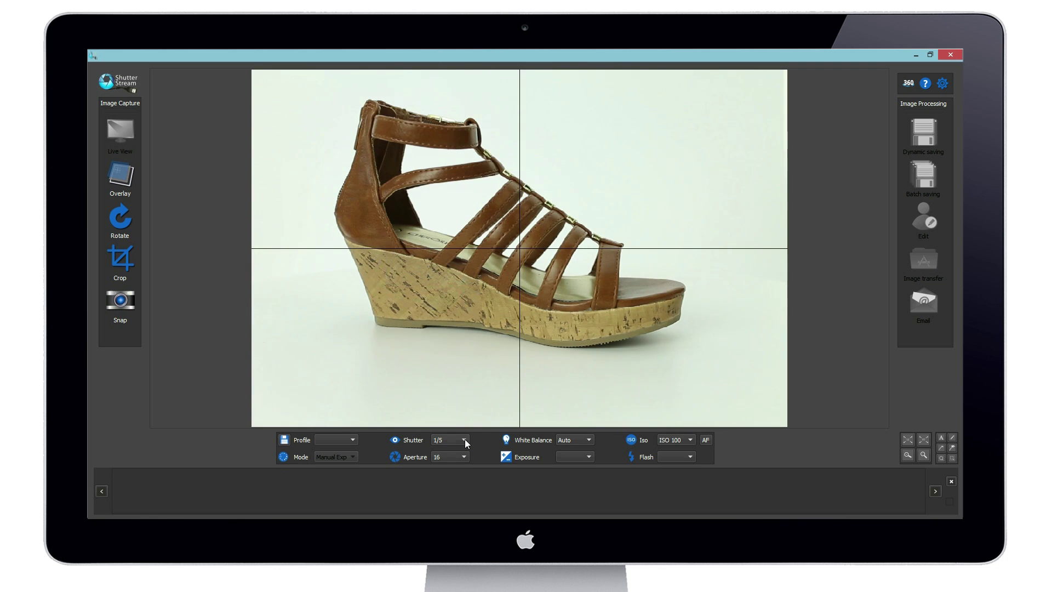
- Crop around the sandal, switch to MF, and nudge focus nearer three steps onto the straps
{"action": "left_click", "coordinate": [126, 258]}
{"action": "left_click_drag", "start_coordinate": [286, 78], "coordinate": [733, 398]}
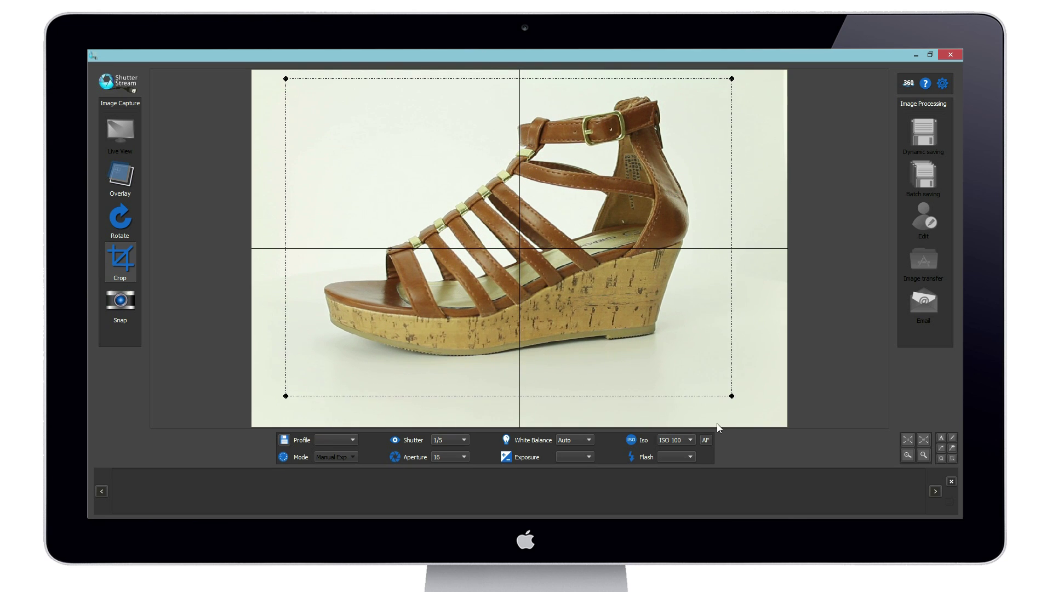
{"action": "left_click", "coordinate": [706, 439]}
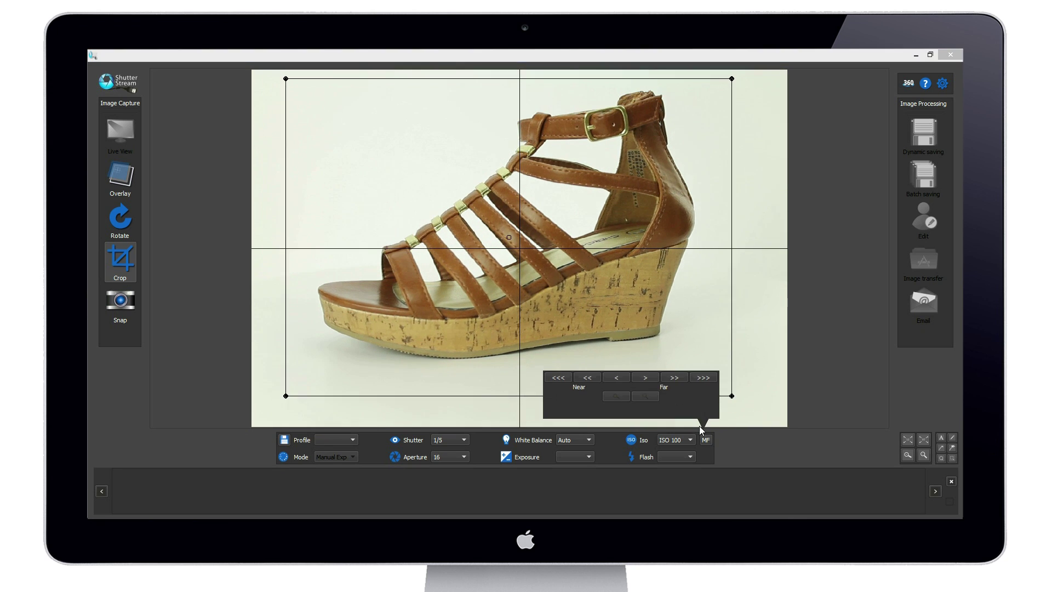
{"action": "left_click", "coordinate": [616, 396]}
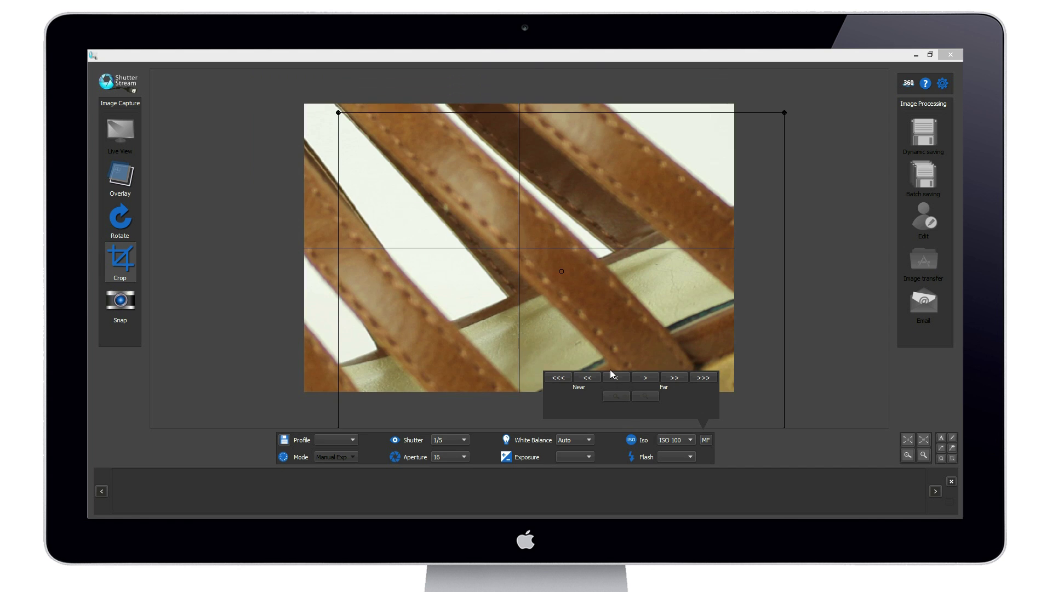
{"action": "left_click", "coordinate": [587, 378]}
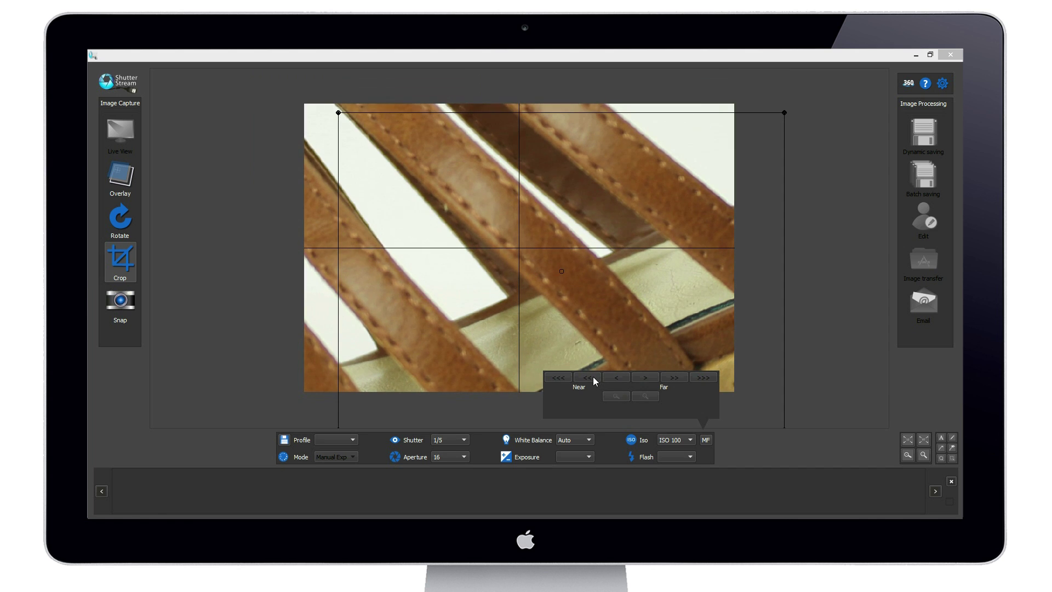
{"action": "left_click", "coordinate": [587, 377]}
{"action": "left_click", "coordinate": [588, 377]}
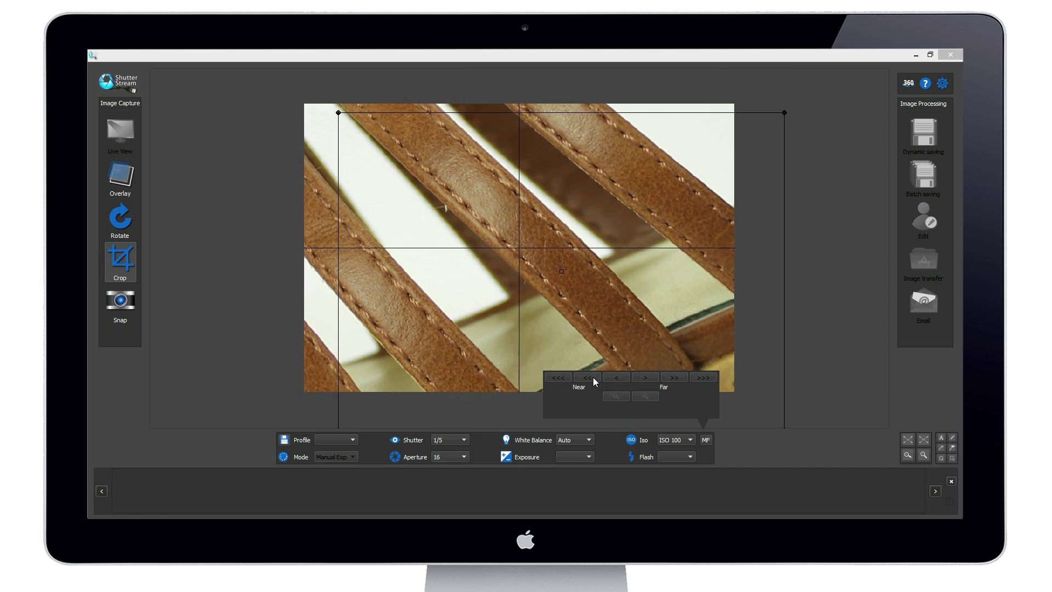
{"action": "left_click", "coordinate": [647, 400]}
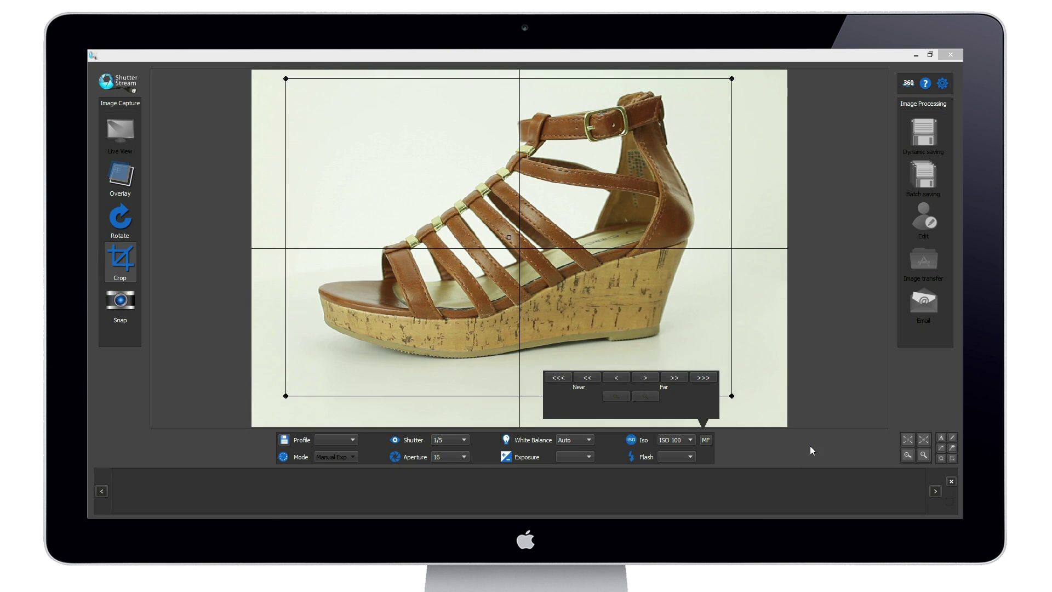
- Run an automatic turntable capture, snapping every 4 sec over 1 min 40 s
{"action": "left_click", "coordinate": [908, 85]}
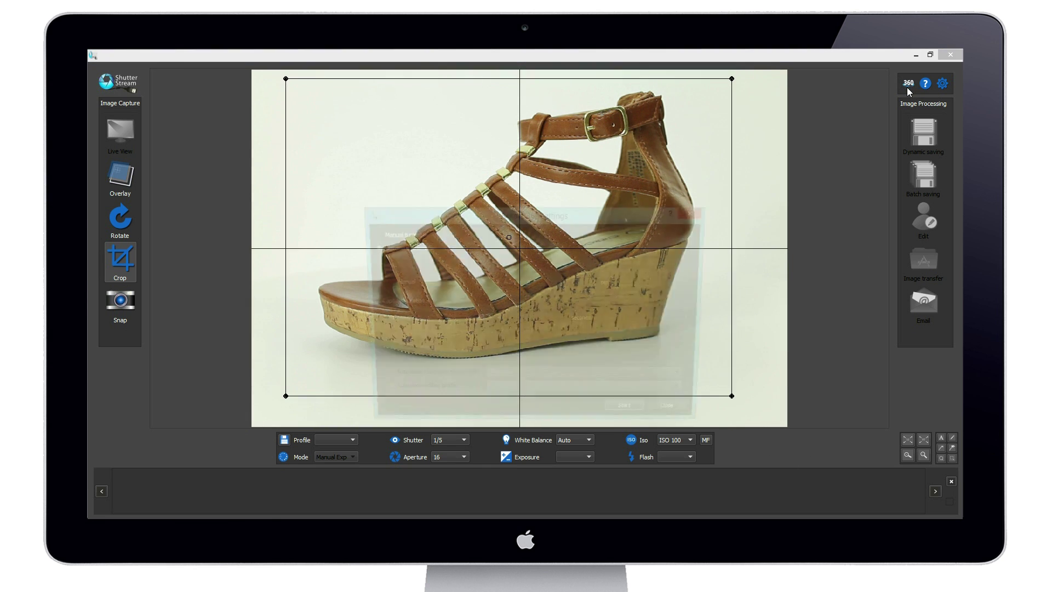
{"action": "left_click_drag", "start_coordinate": [613, 215], "coordinate": [630, 88]}
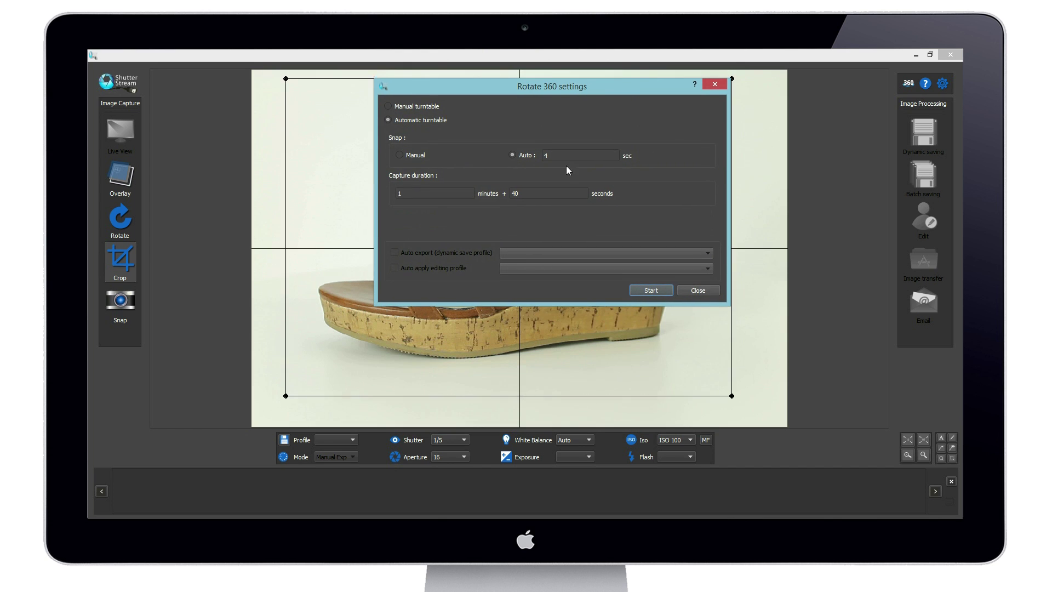
{"action": "left_click", "coordinate": [417, 192]}
{"action": "key", "text": "Tab"}
{"action": "double_click", "coordinate": [548, 157]}
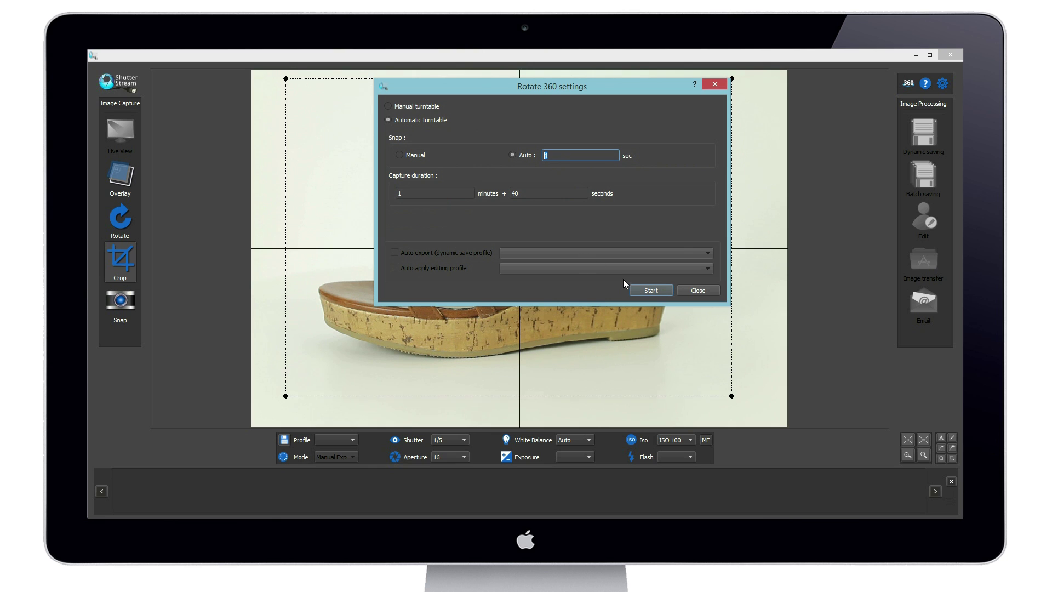
{"action": "left_click", "coordinate": [642, 290]}
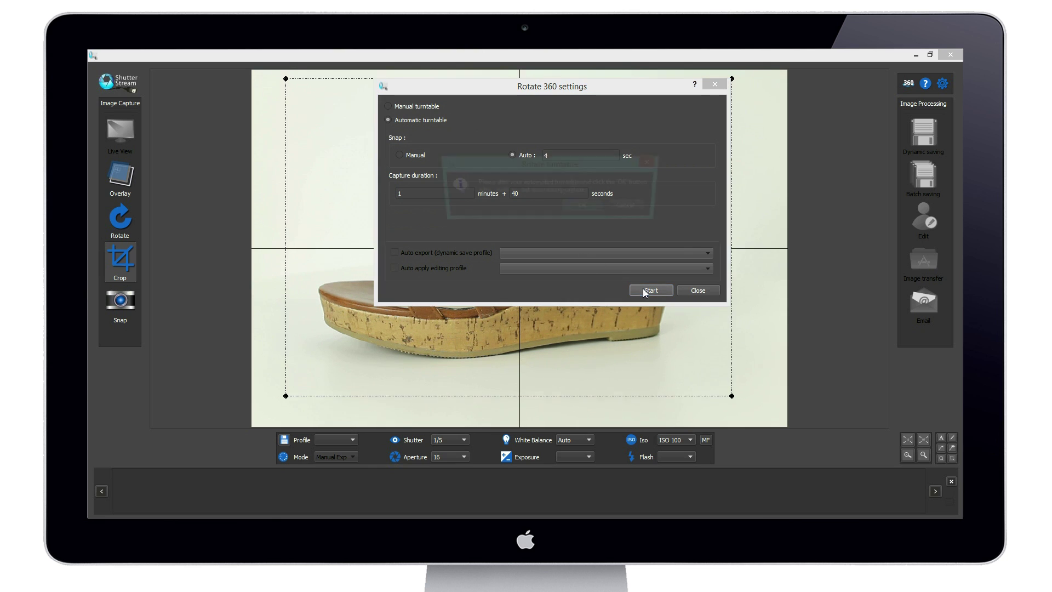
{"action": "left_click", "coordinate": [588, 209]}
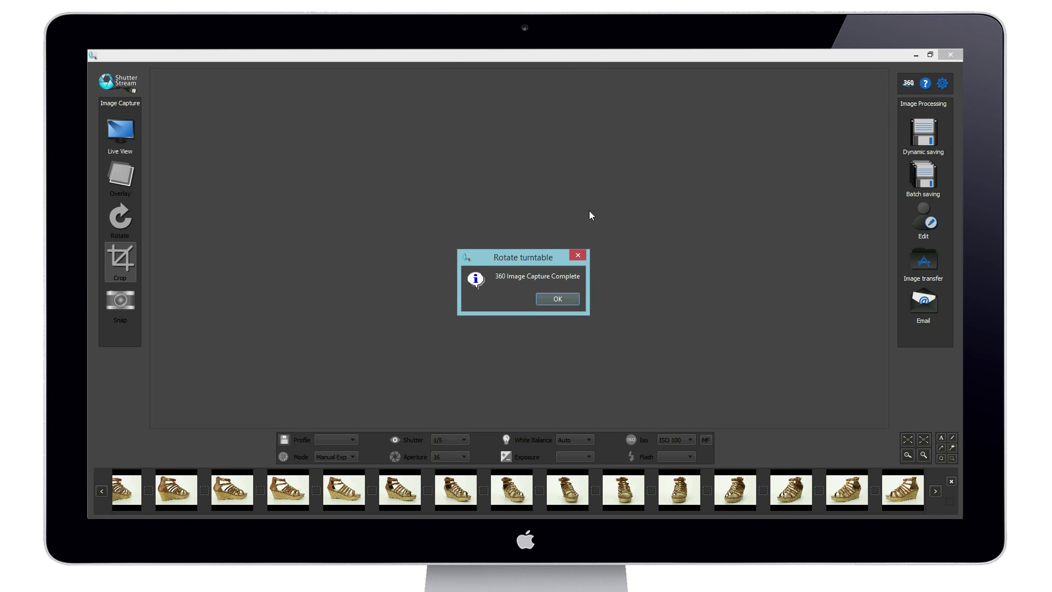
- Lower the Levels white point, raise the black point slightly, and apply to all images
{"action": "left_click", "coordinate": [562, 301]}
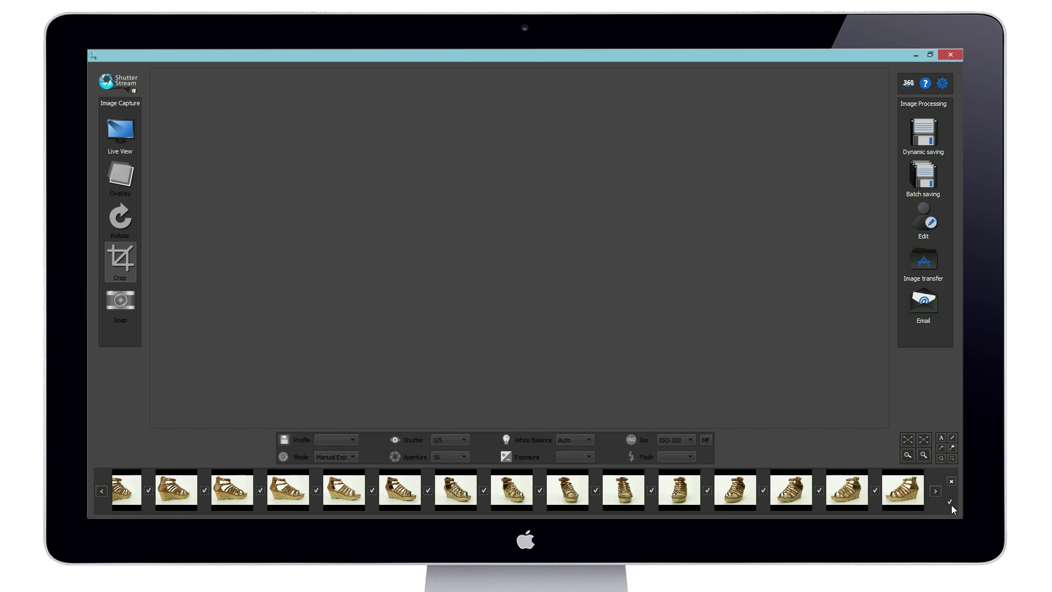
{"action": "left_click", "coordinate": [922, 222]}
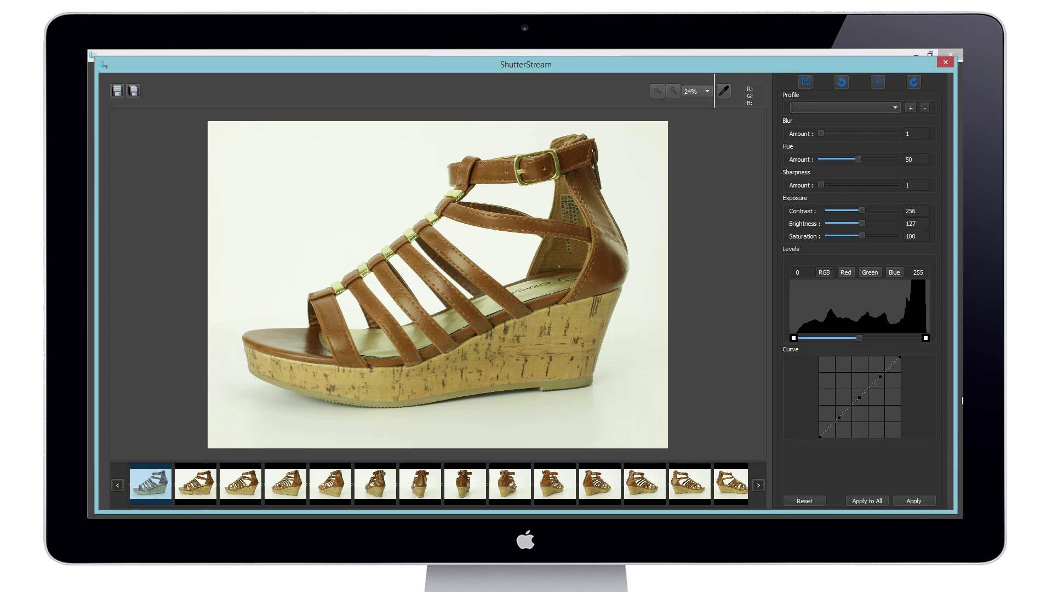
{"action": "left_click_drag", "start_coordinate": [926, 339], "coordinate": [906, 339]}
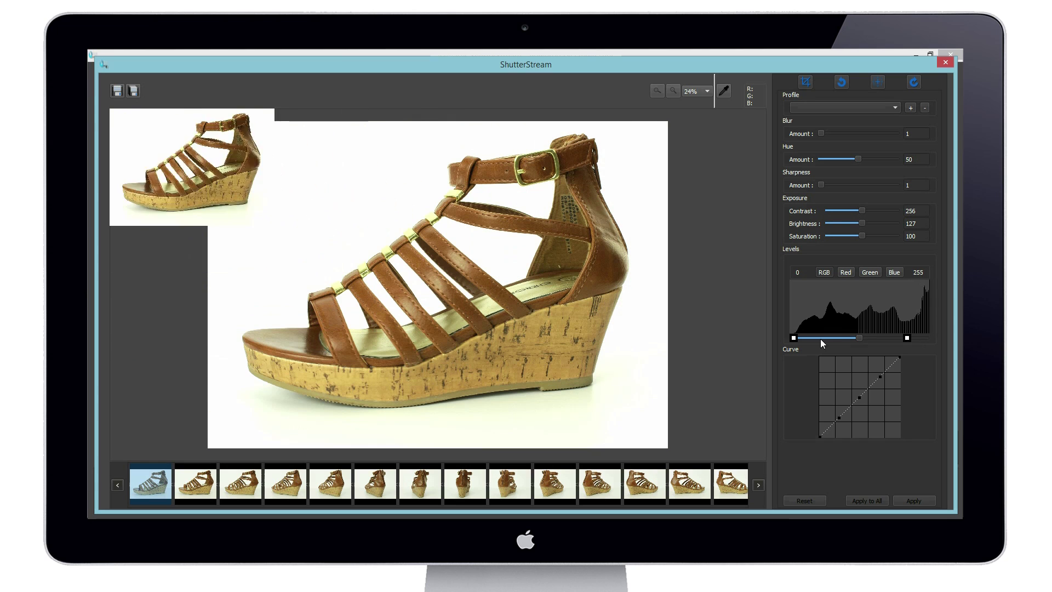
{"action": "left_click_drag", "start_coordinate": [795, 337], "coordinate": [801, 338]}
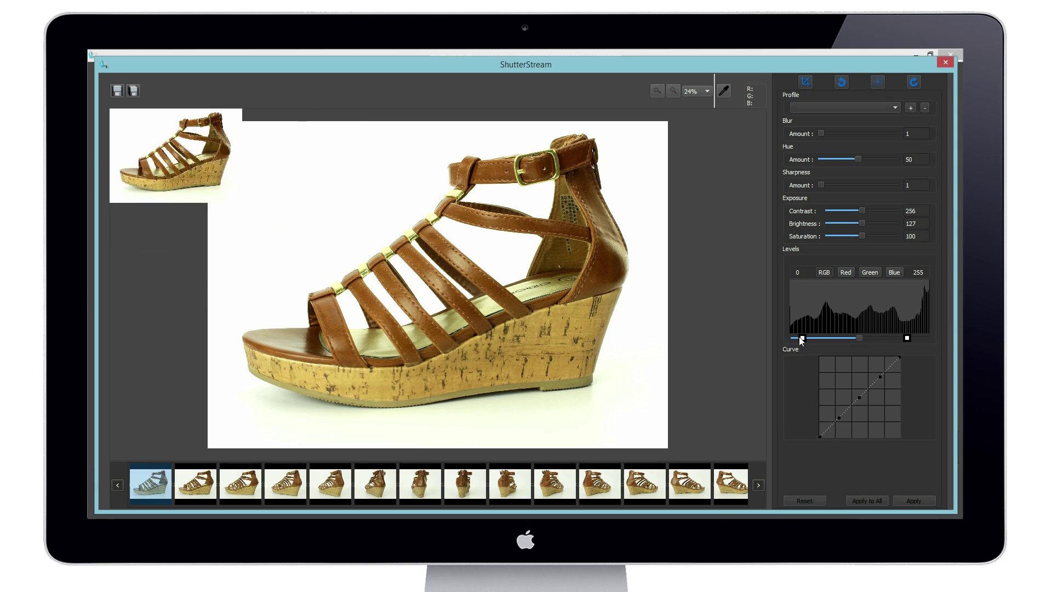
{"action": "left_click", "coordinate": [868, 502]}
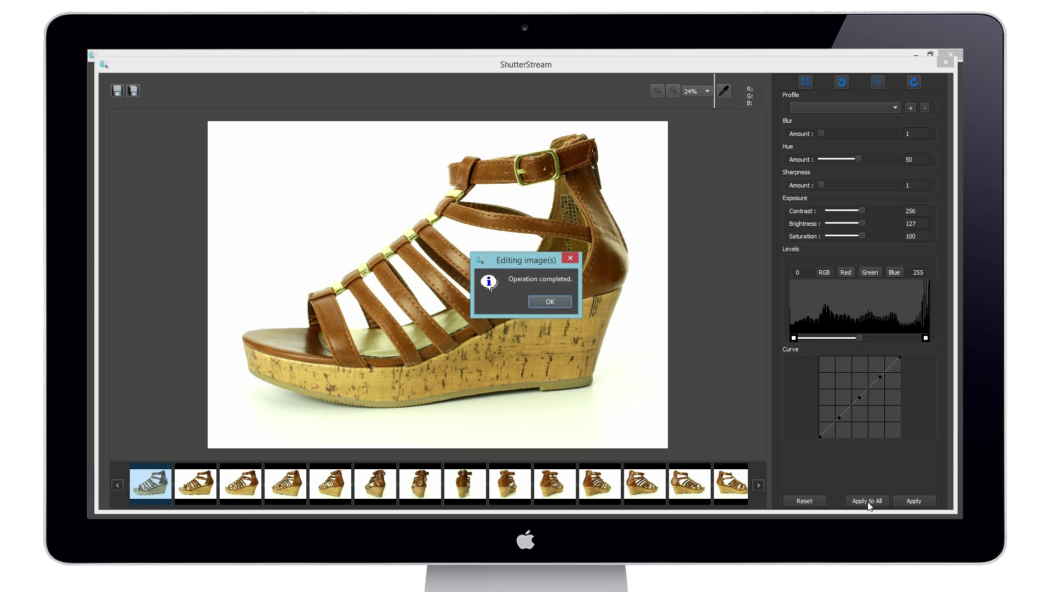
- Batch-save all frames as shoe-360- files resized to 2000 px wide, then minimize Shutter Stream
{"action": "left_click", "coordinate": [539, 307]}
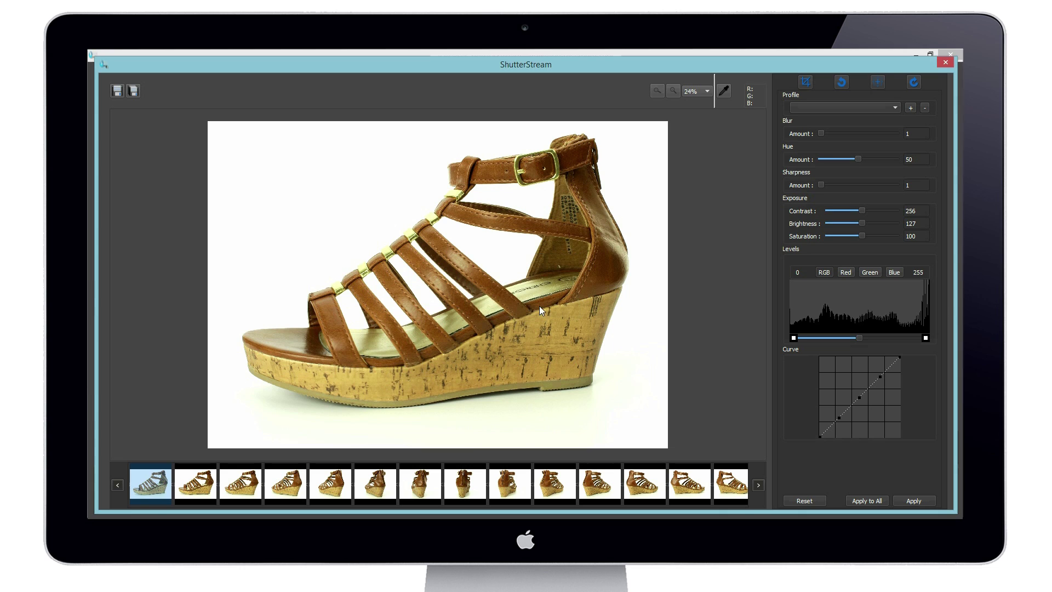
{"action": "left_click", "coordinate": [133, 91]}
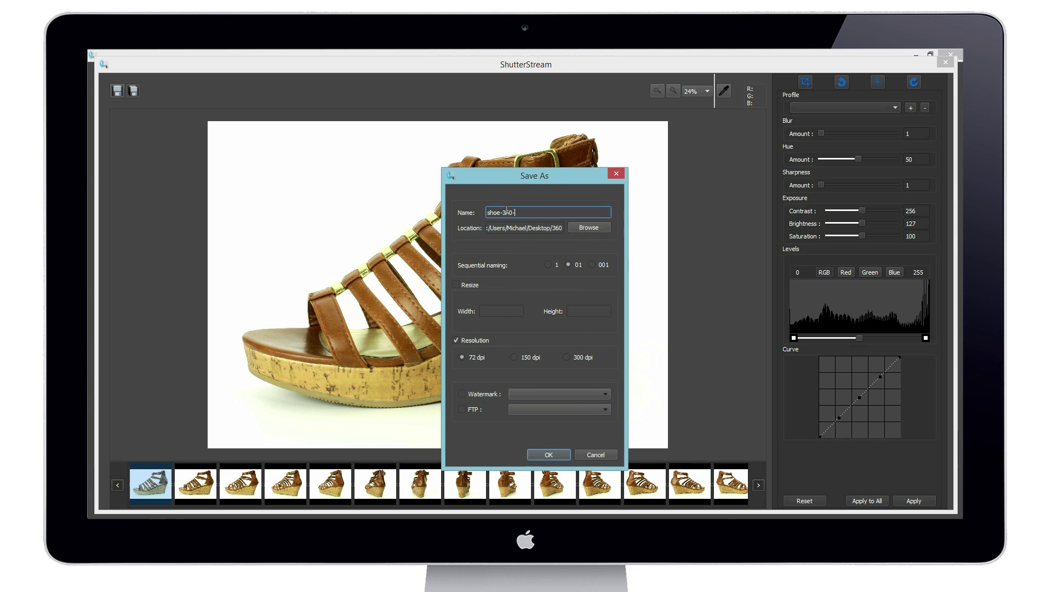
{"action": "left_click", "coordinate": [455, 285]}
{"action": "left_click", "coordinate": [486, 310]}
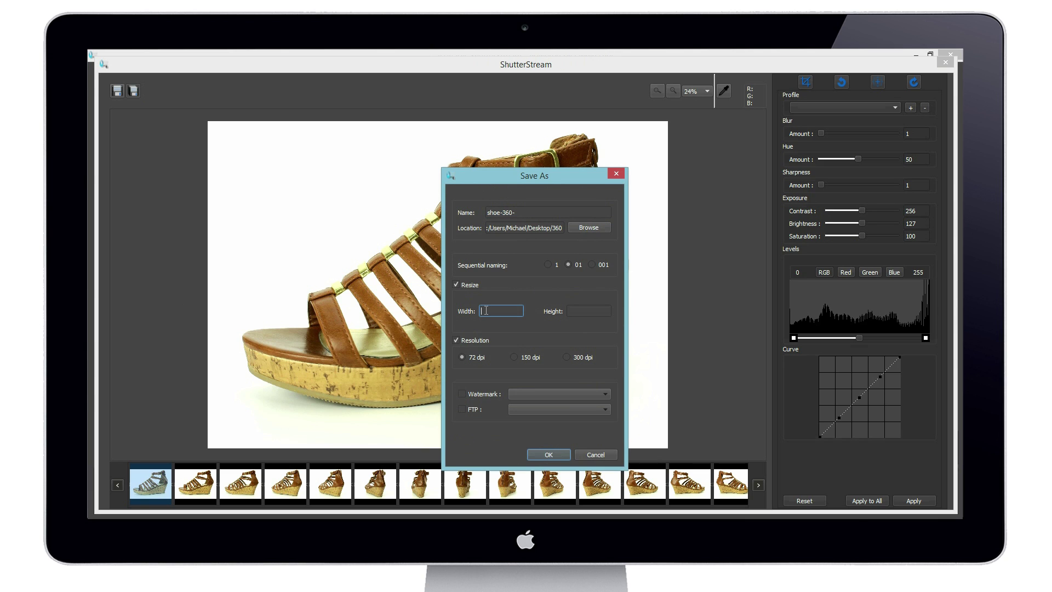
{"action": "type", "text": "2"}
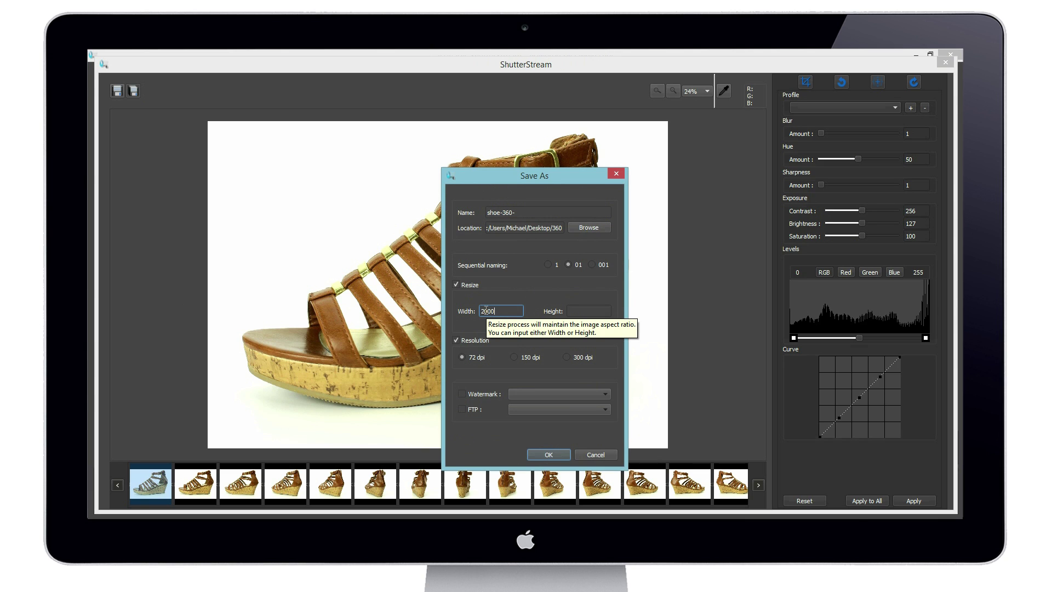
{"action": "type", "text": "000"}
{"action": "left_click", "coordinate": [548, 454]}
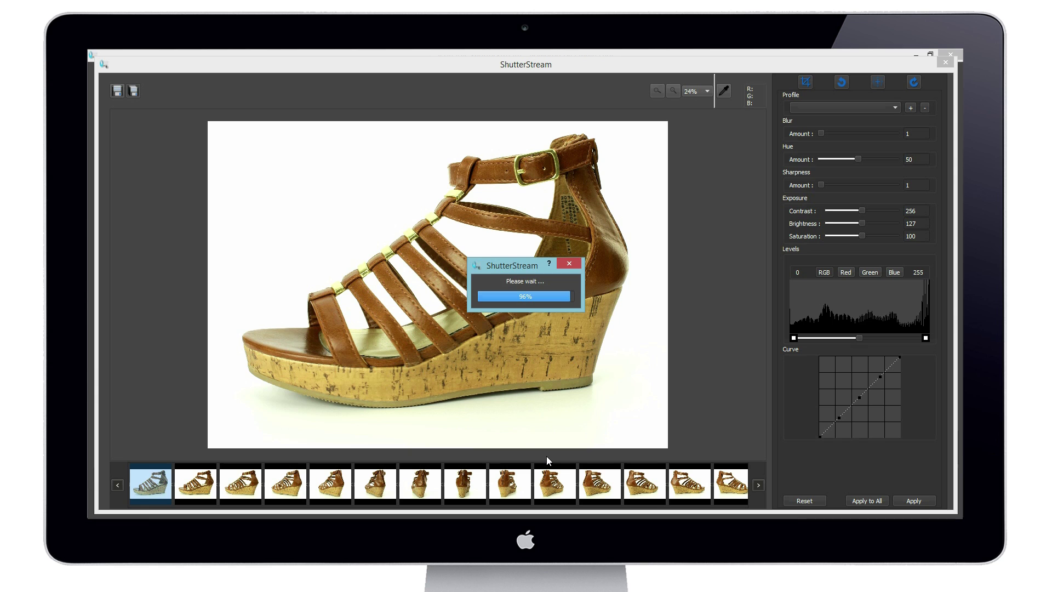
{"action": "key", "text": "Return"}
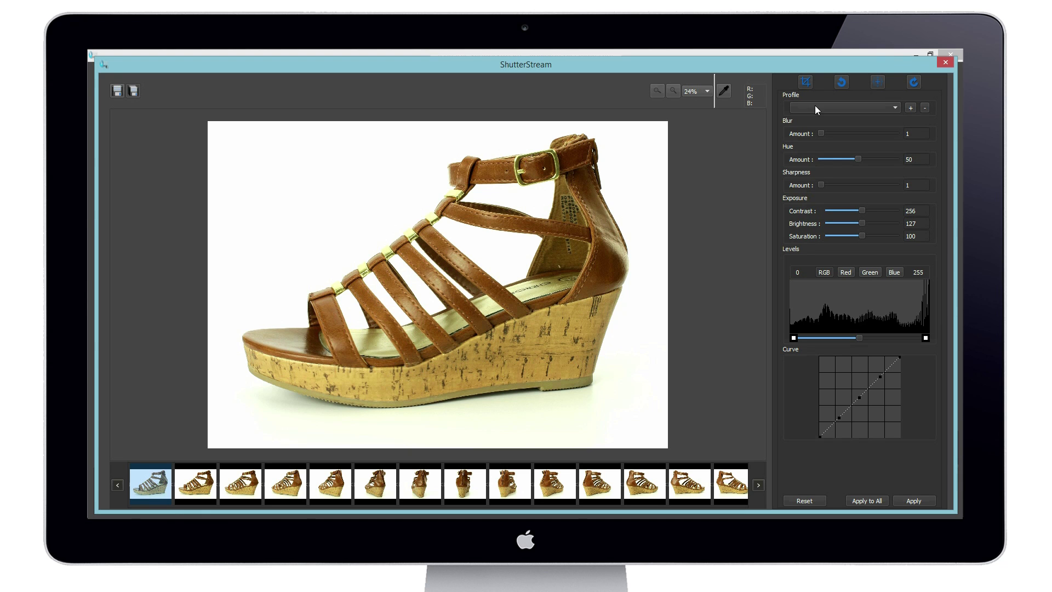
{"action": "left_click", "coordinate": [918, 54]}
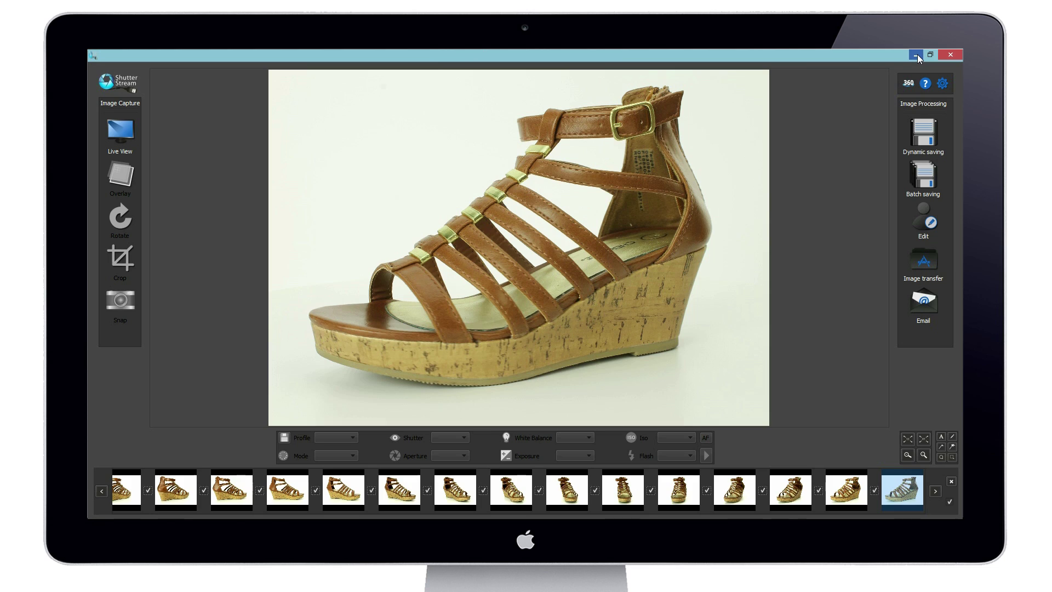
{"action": "left_click", "coordinate": [917, 54]}
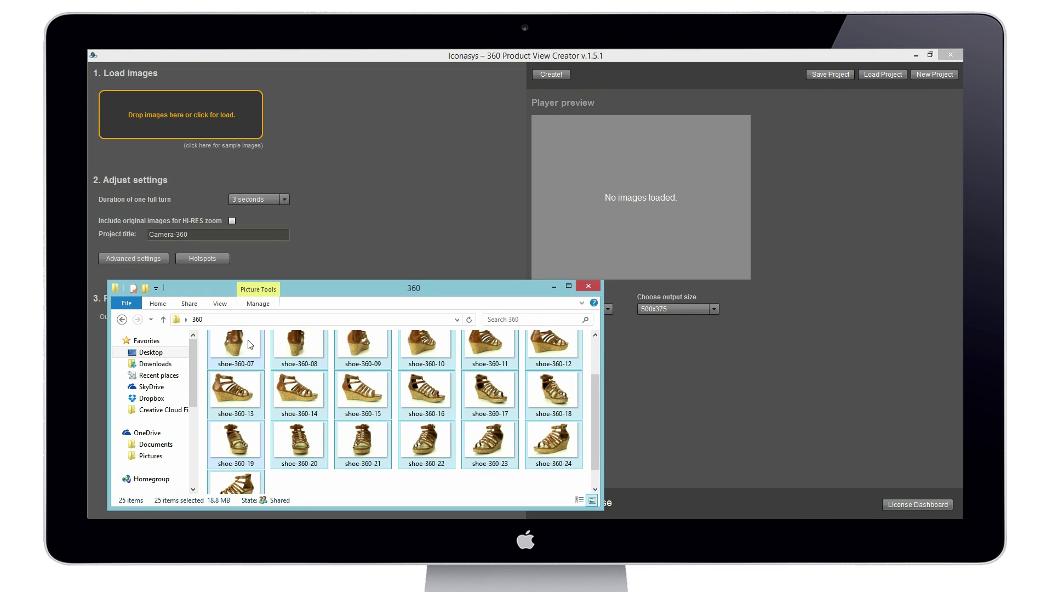
- Load the 25 shoe-360 images and output the HTML 360 view to the Final folder
{"action": "left_click_drag", "start_coordinate": [552, 417], "coordinate": [234, 122]}
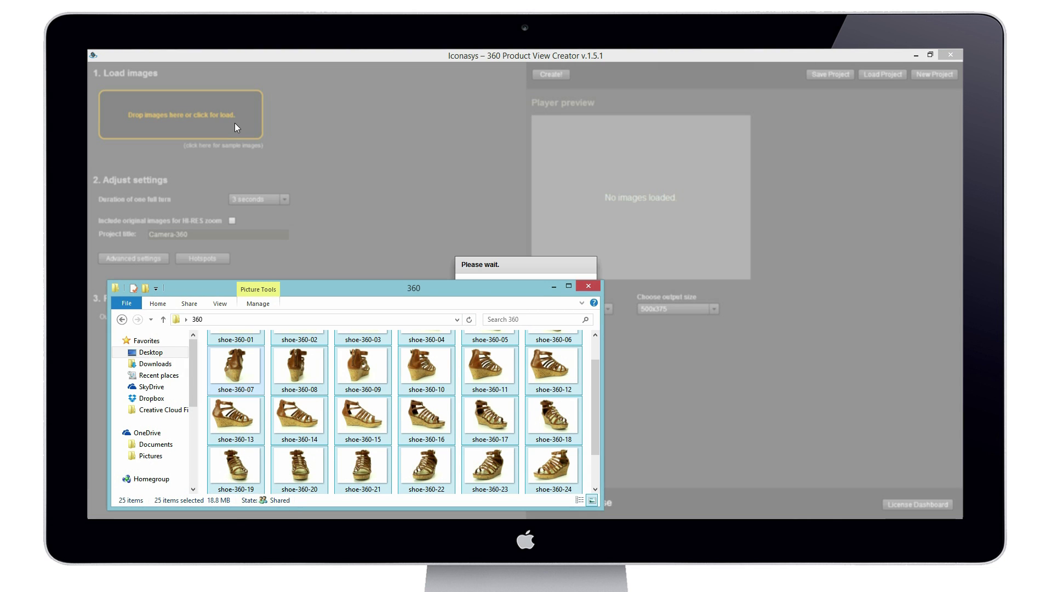
{"action": "left_click", "coordinate": [549, 287]}
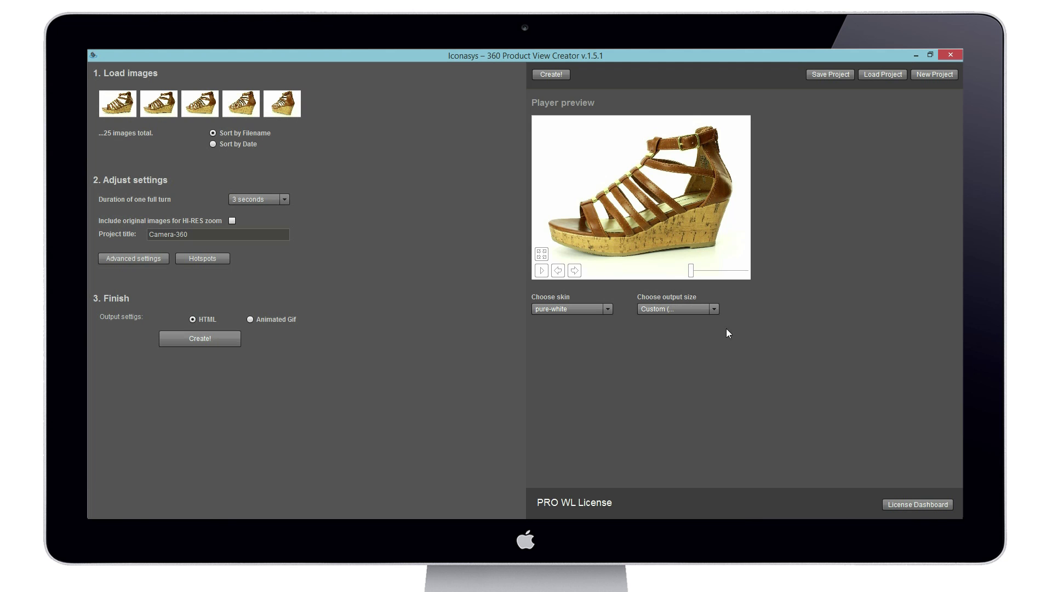
{"action": "left_click", "coordinate": [551, 75]}
{"action": "double_click", "coordinate": [231, 180]}
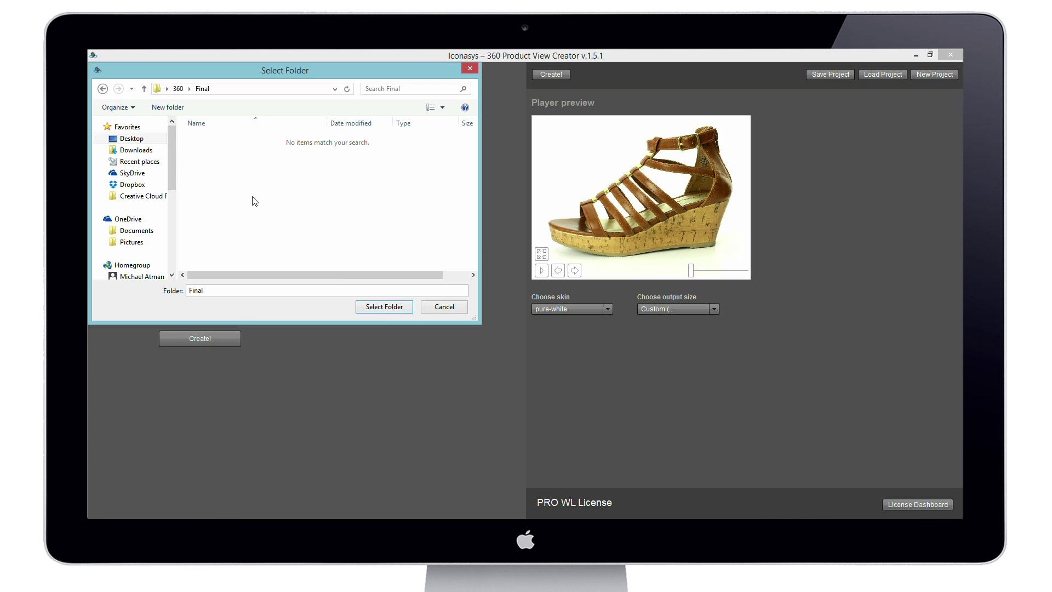
{"action": "left_click", "coordinate": [386, 309]}
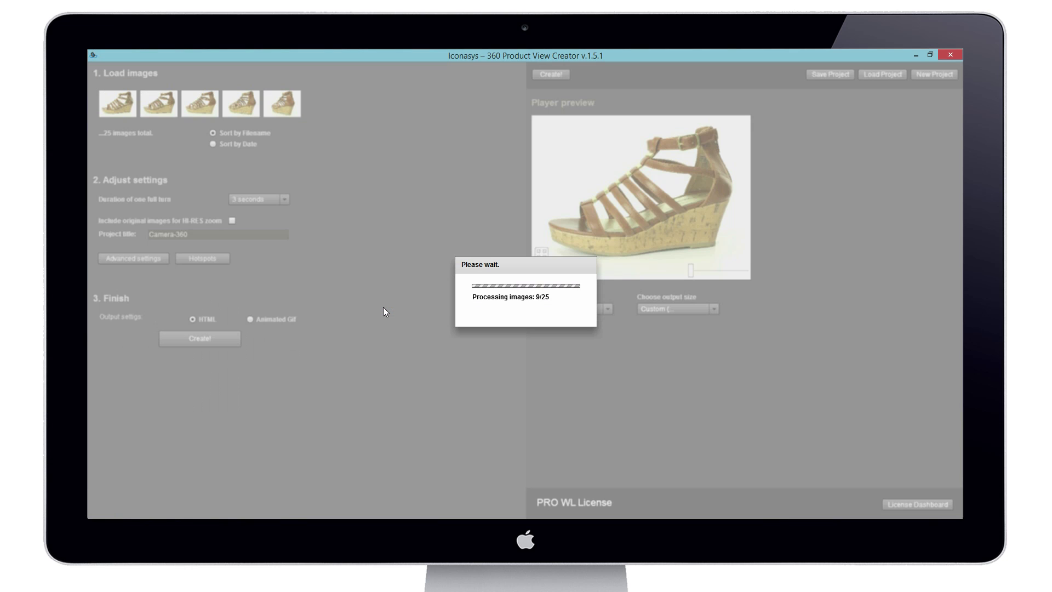